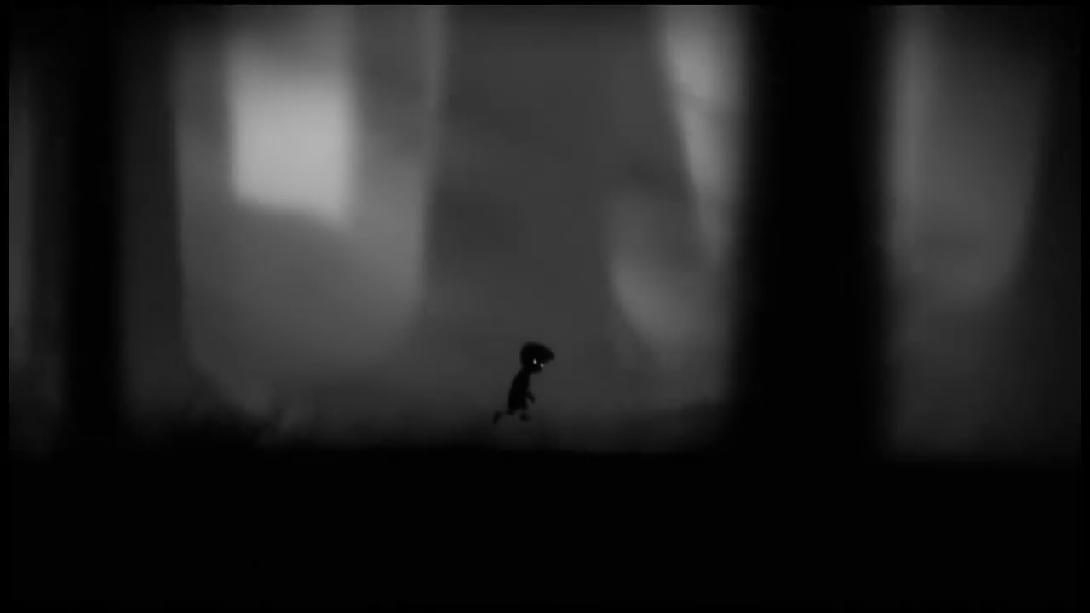
pyautogui.press('Right')
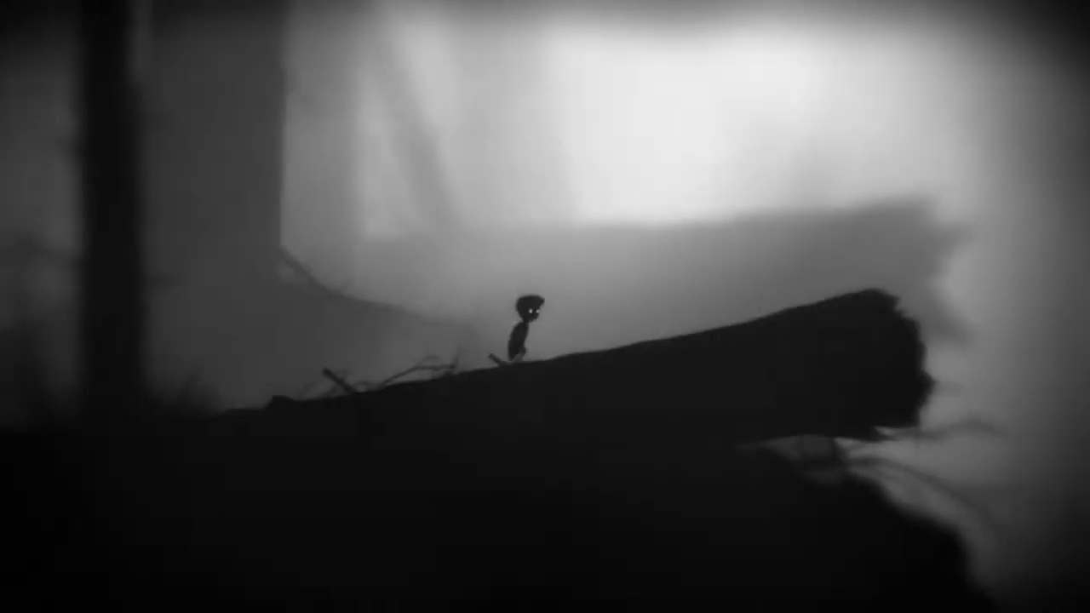
pyautogui.press('Right')
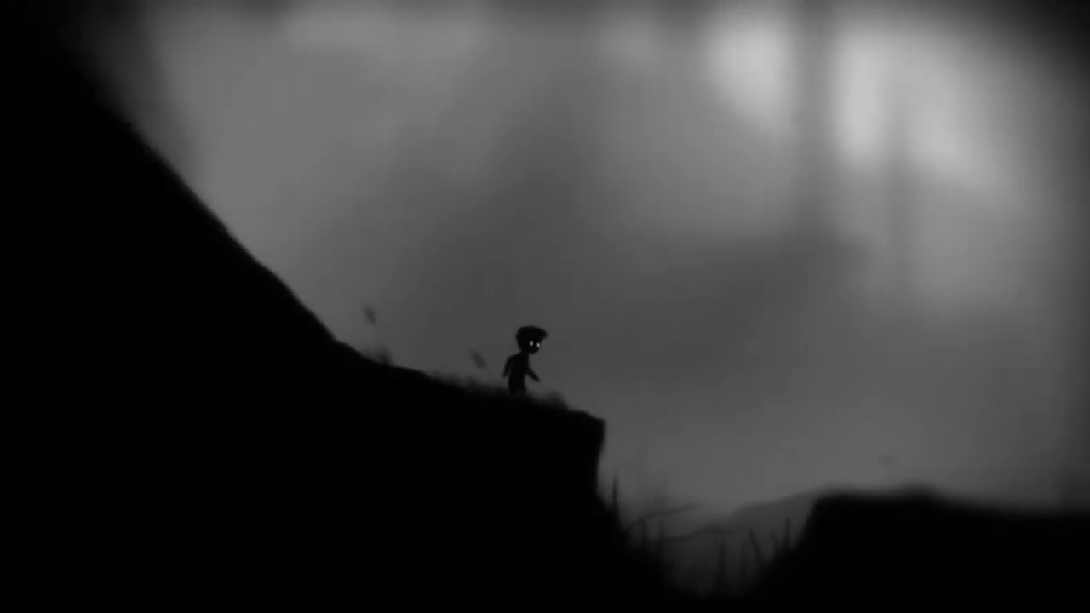
pyautogui.press('Up')
pyautogui.press('Right')
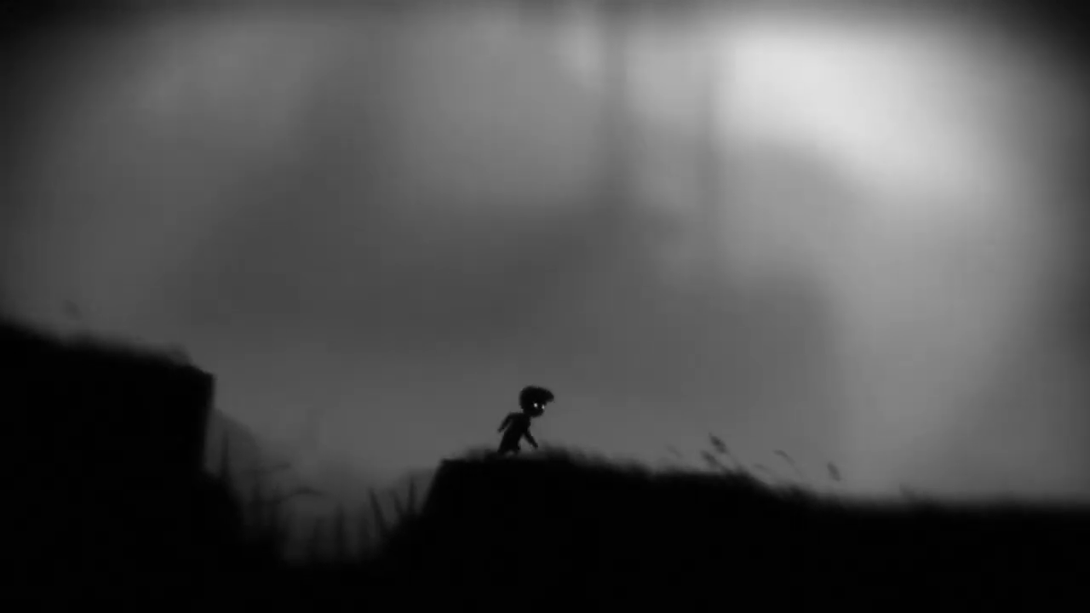
pyautogui.press('Right')
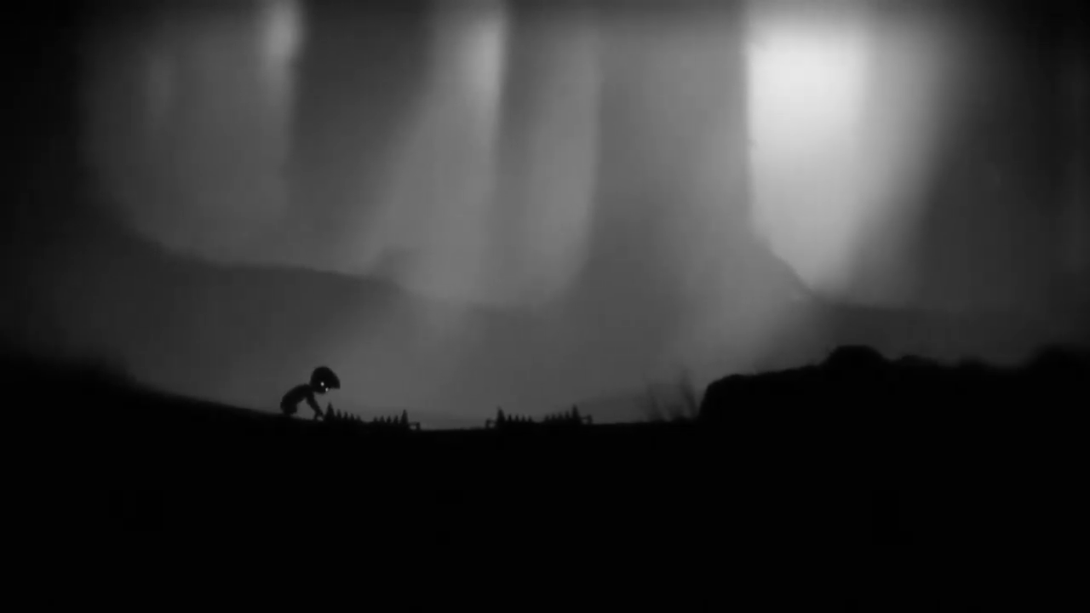
pyautogui.press('Left')
pyautogui.press('Right')
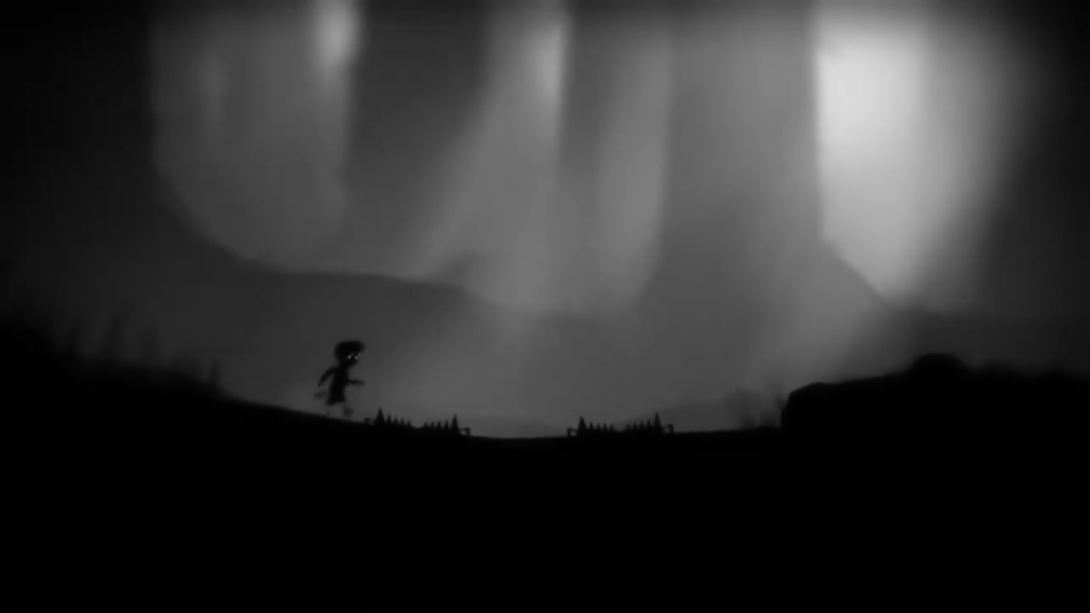
pyautogui.press('Up')
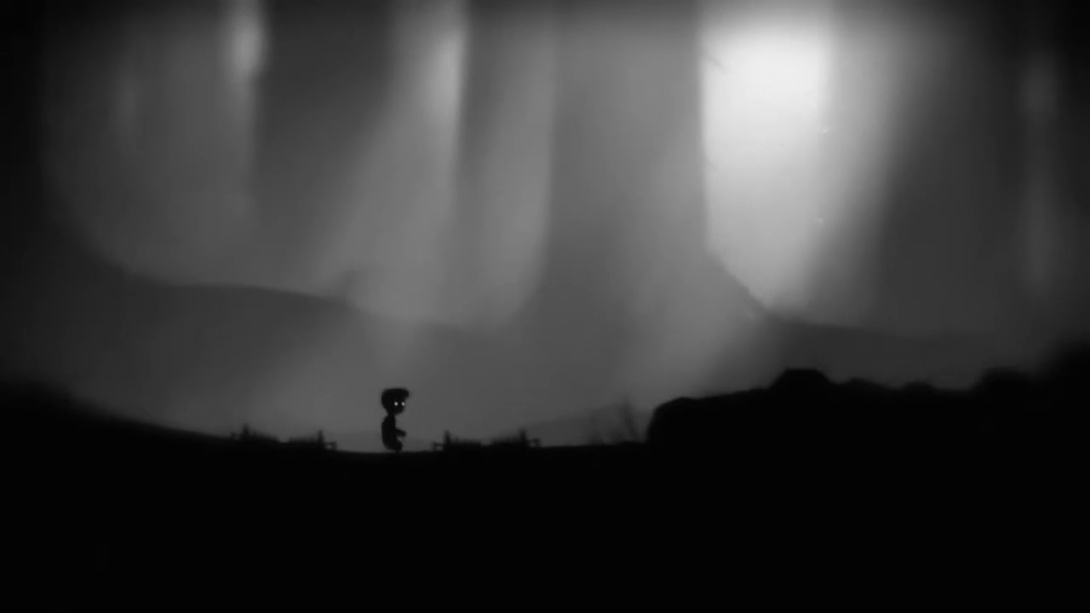
pyautogui.press('Right')
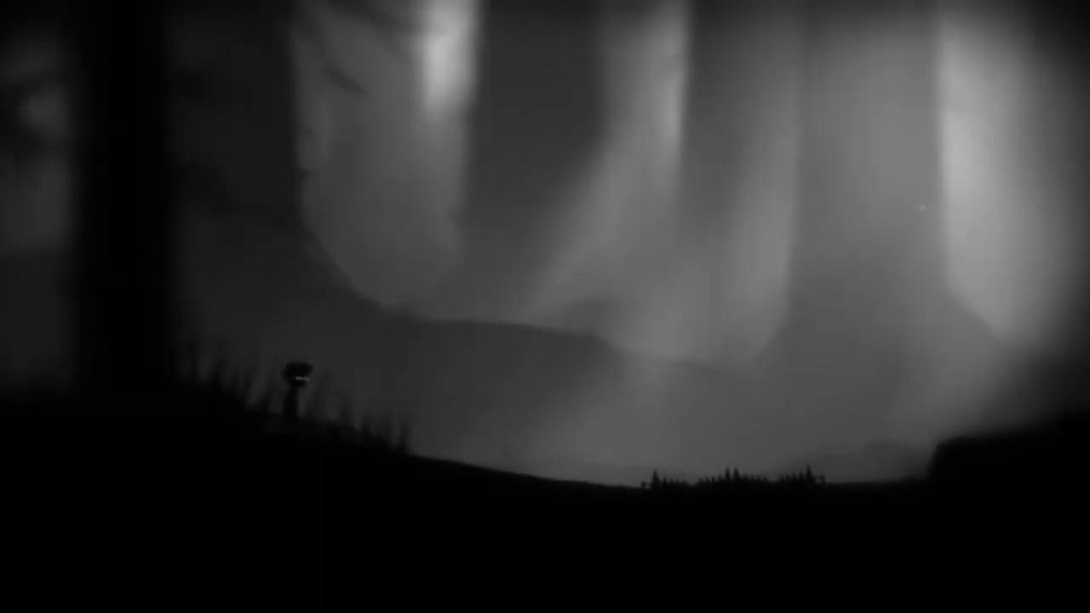
pyautogui.press('Right')
pyautogui.press('Up')
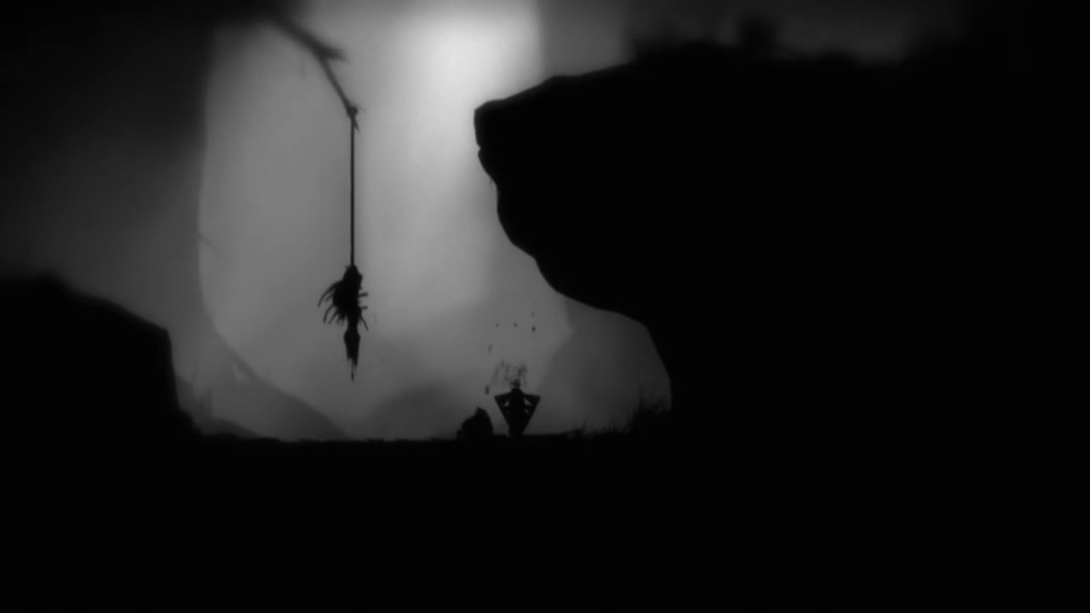
pyautogui.press('Right')
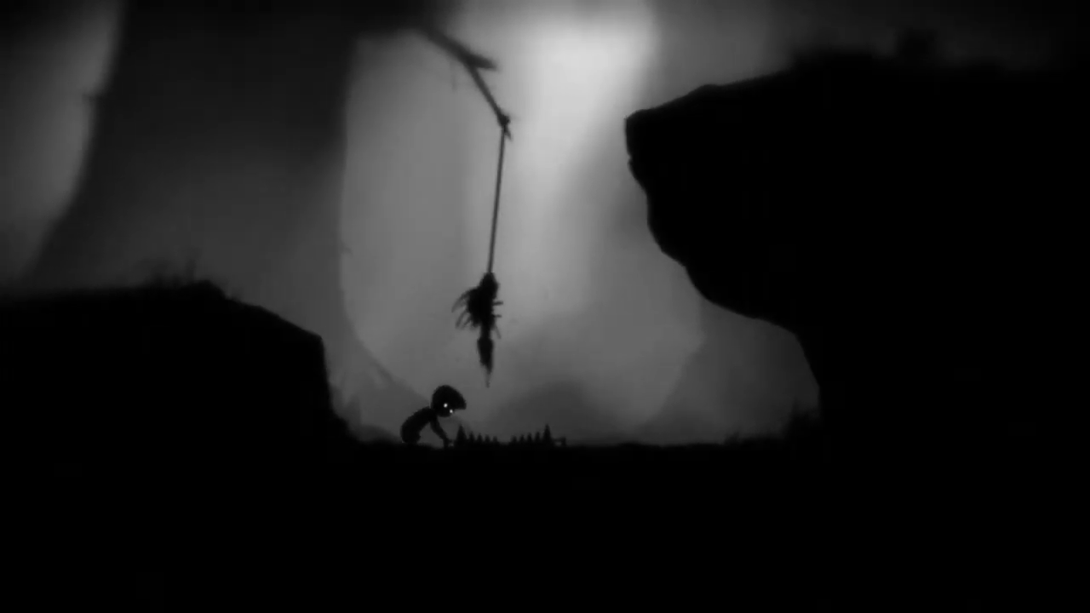
pyautogui.press('Left')
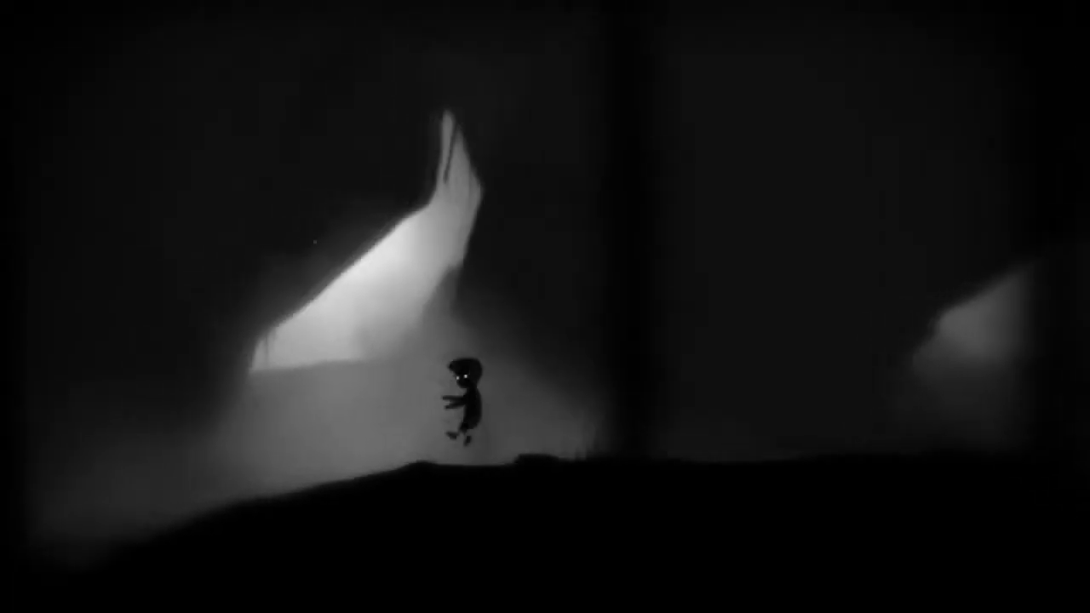
pyautogui.press('Left')
pyautogui.press('Right')
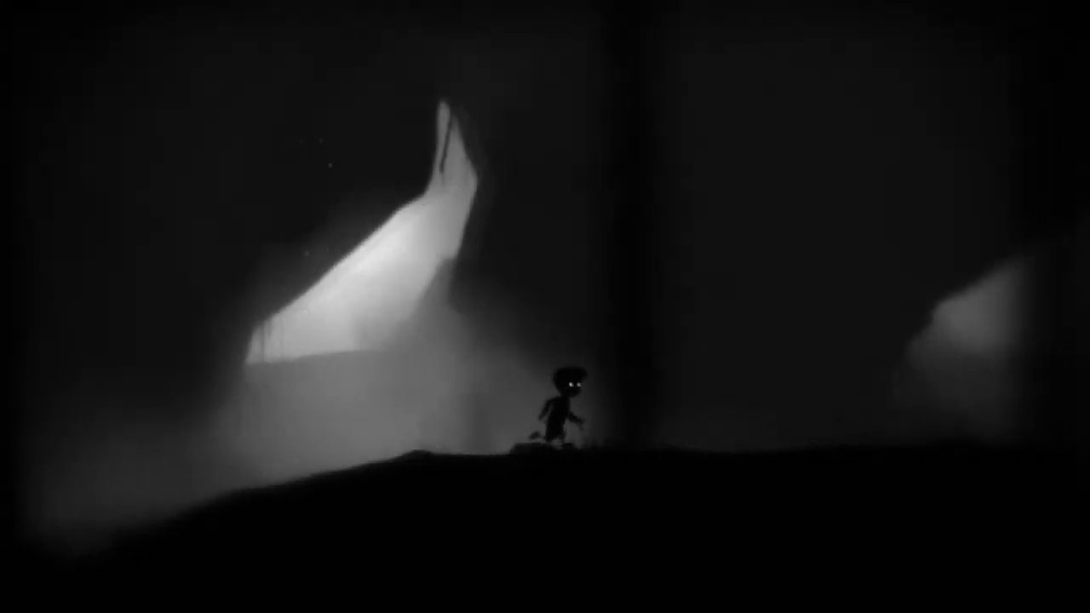